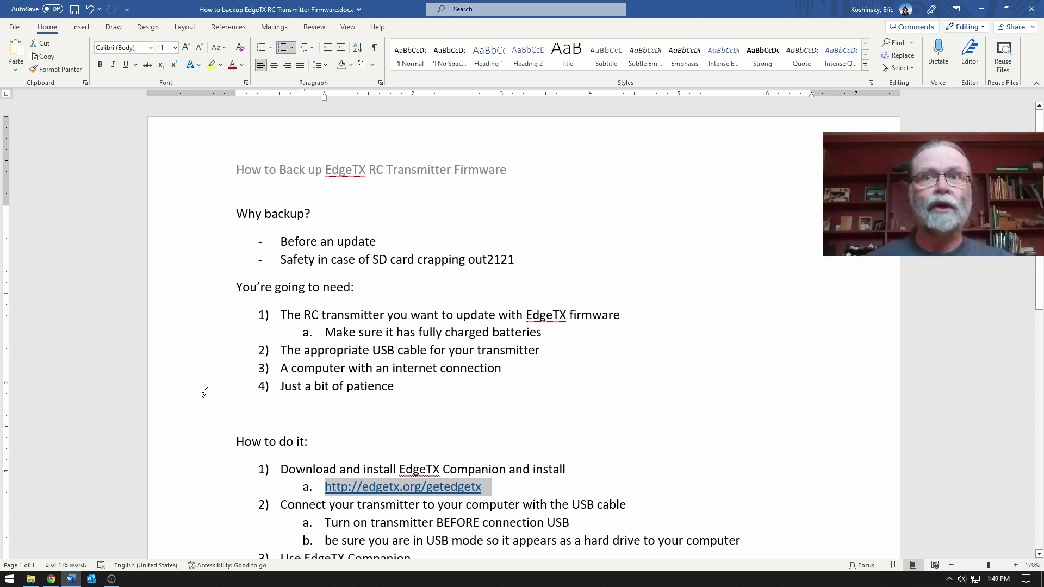
scroll(202, 387, down, 5)
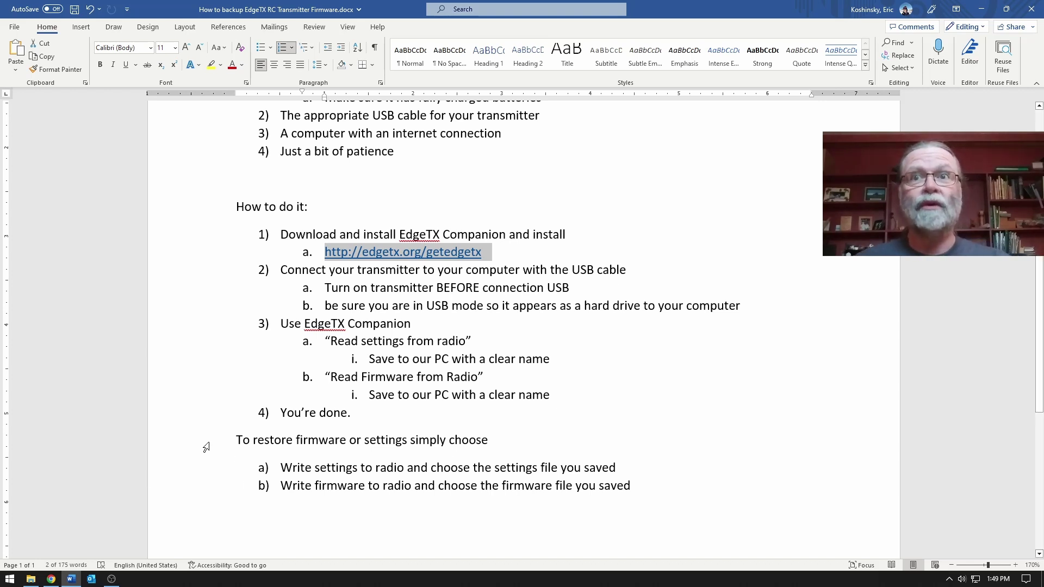
drag(182, 439, 193, 484)
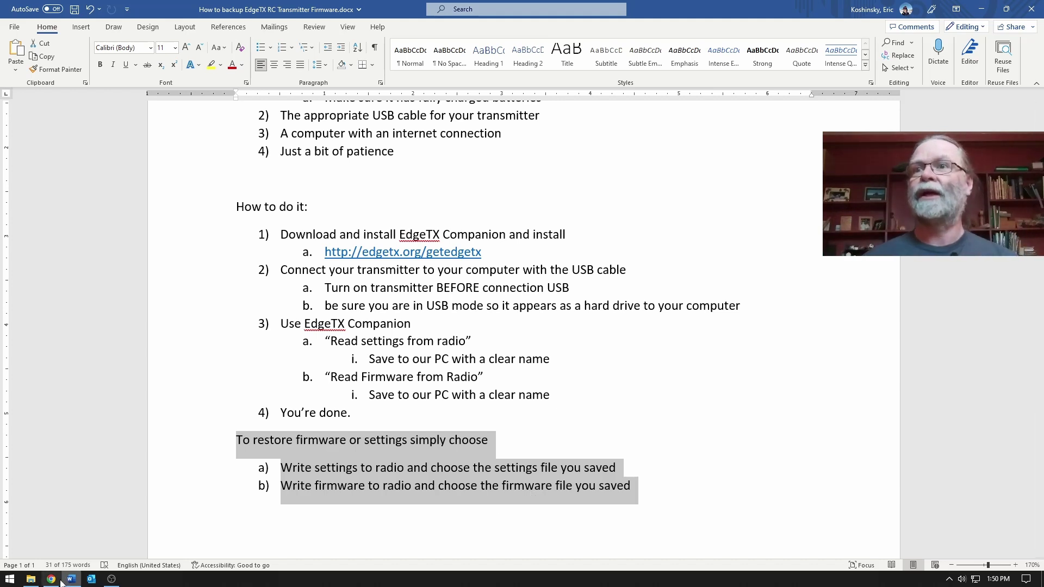
mouse_move(59, 581)
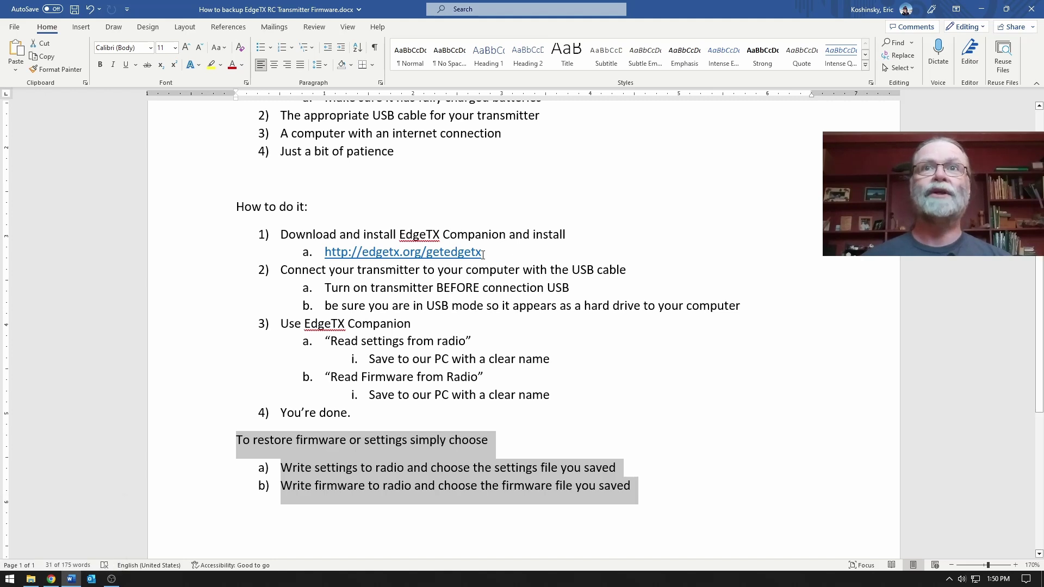
drag(482, 252, 323, 250)
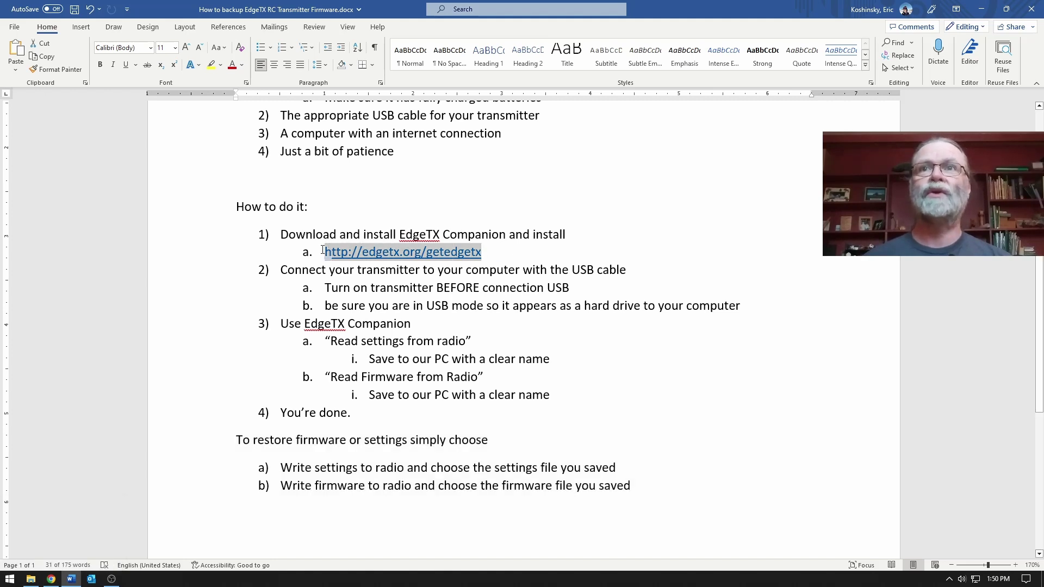
key(ctrl+c)
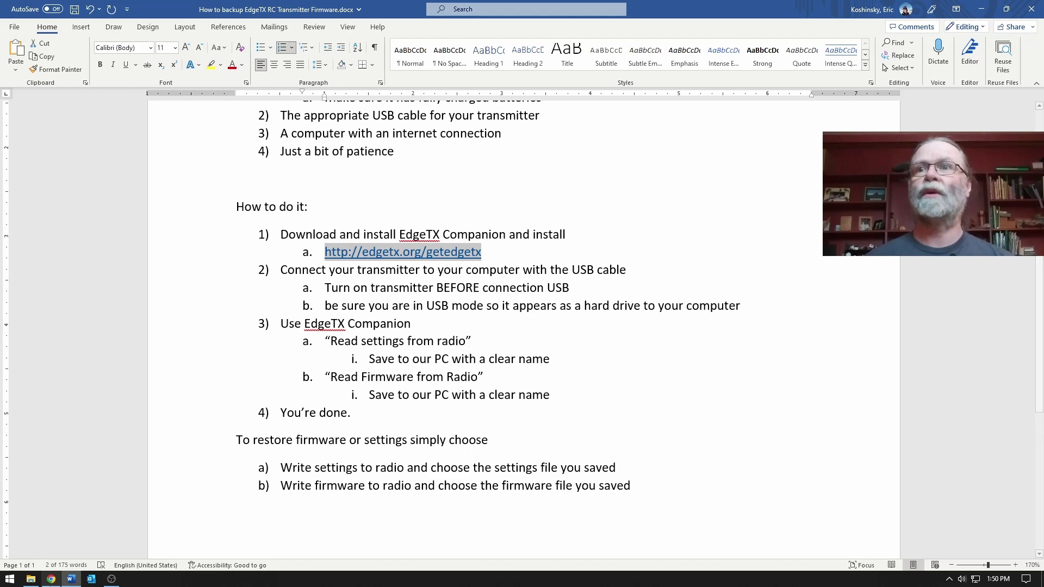
- Go to the pasted edgetx.org/getedgetx address in Chrome and open the Get EdgeTX page
click(50, 579)
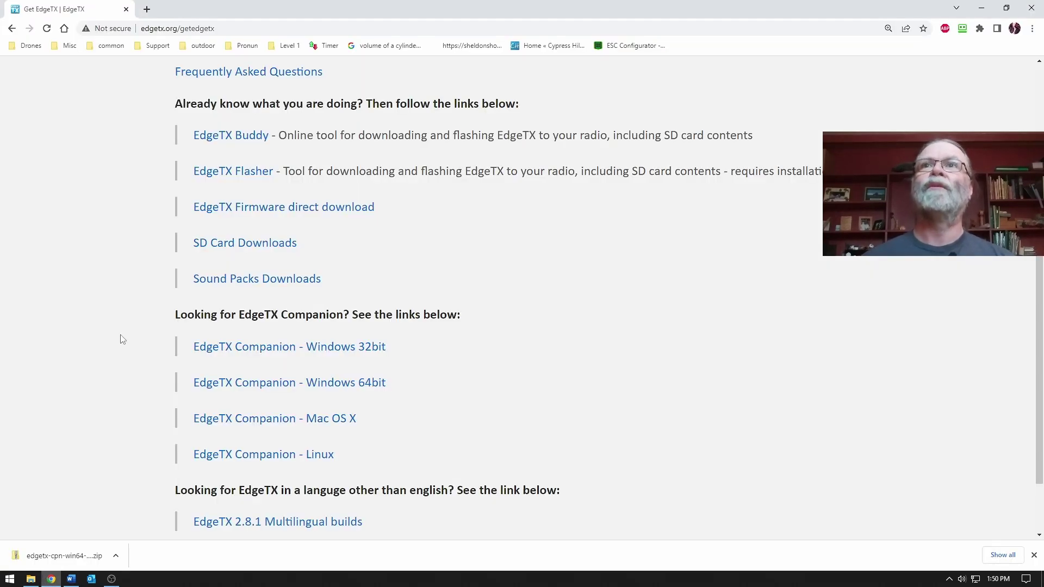
scroll(109, 329, up, 7)
click(231, 26)
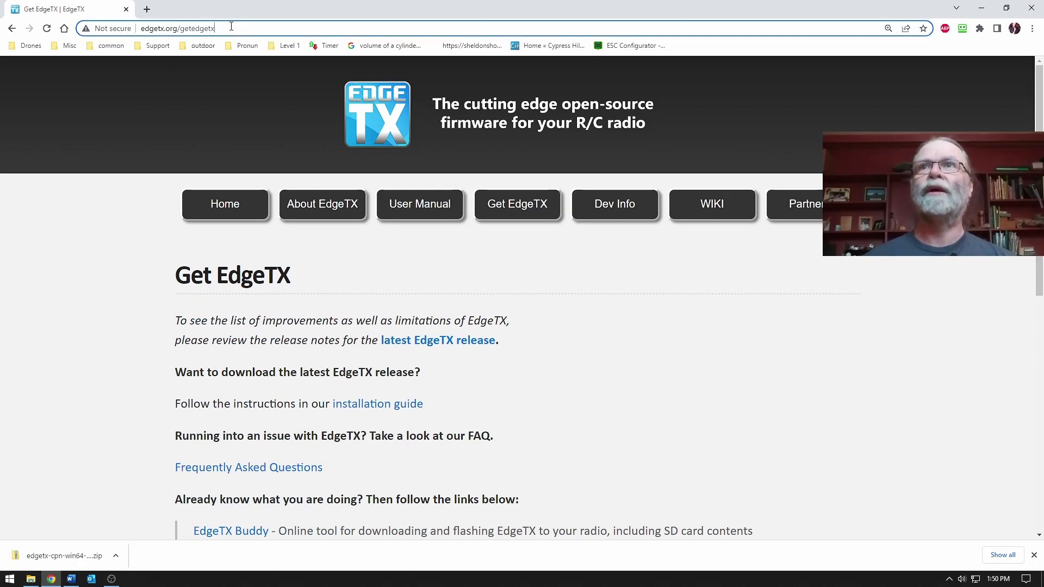
key(ctrl+v)
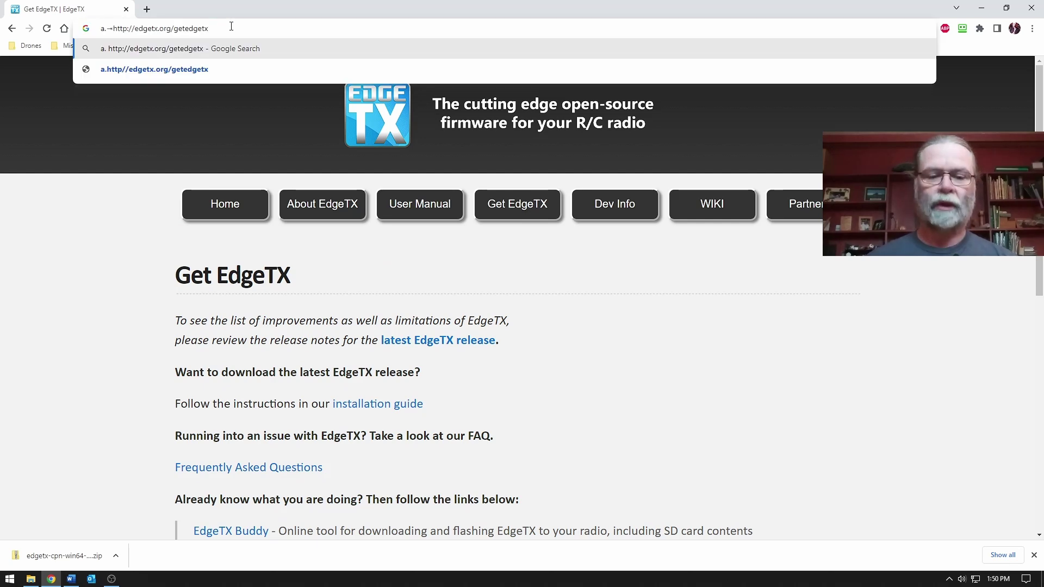
key(Return)
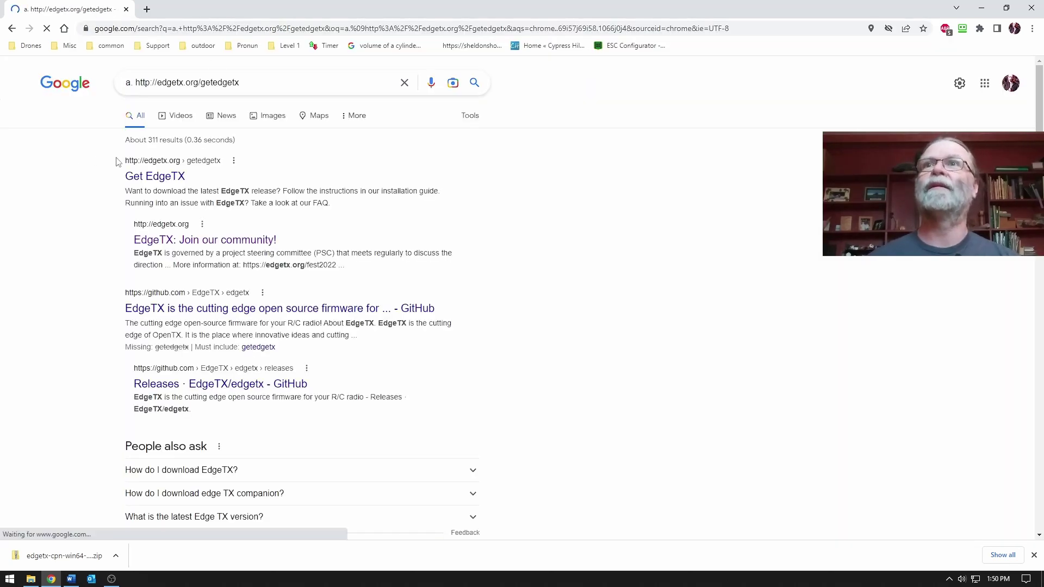
click(174, 178)
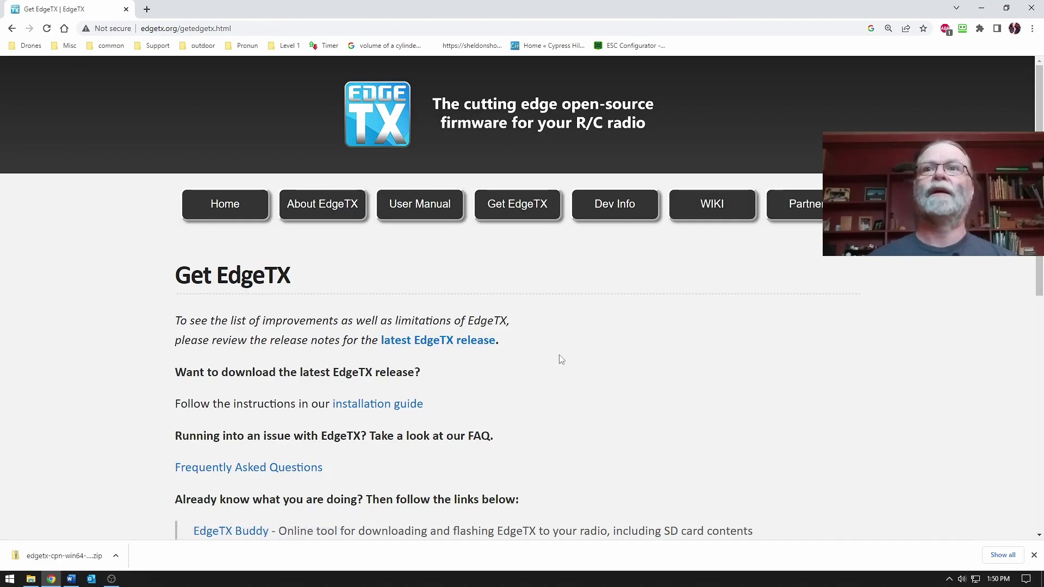
- Download the EdgeTX Companion Windows 64bit package (v2.8.1 zip)
scroll(559, 354, down, 8)
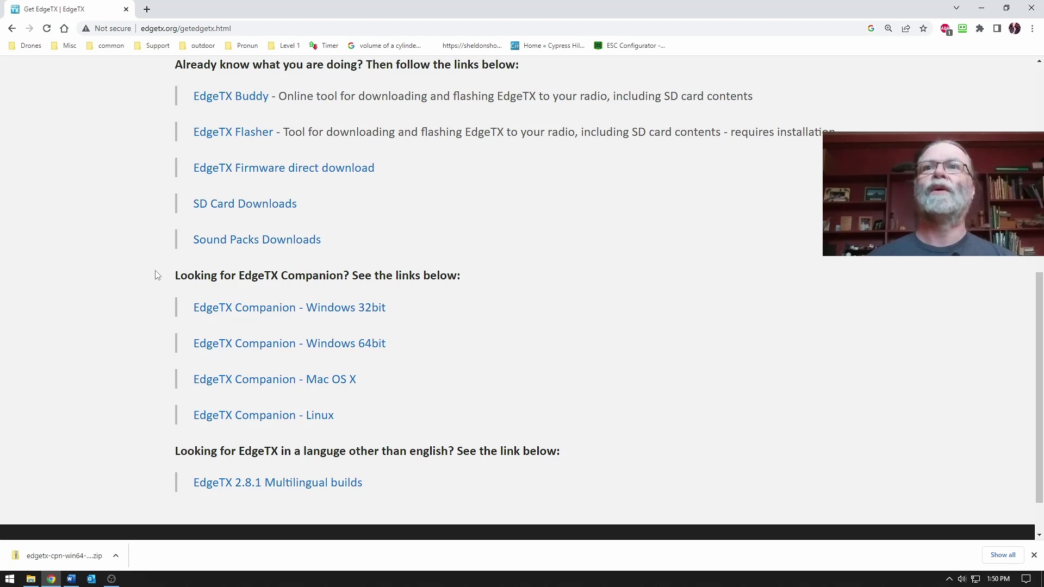
drag(156, 275, 450, 267)
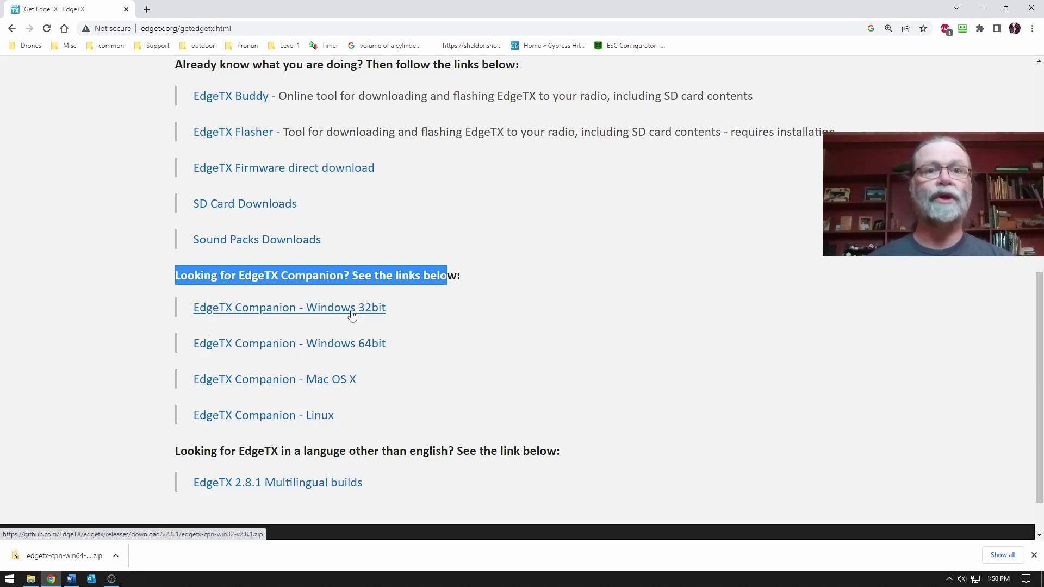
click(427, 339)
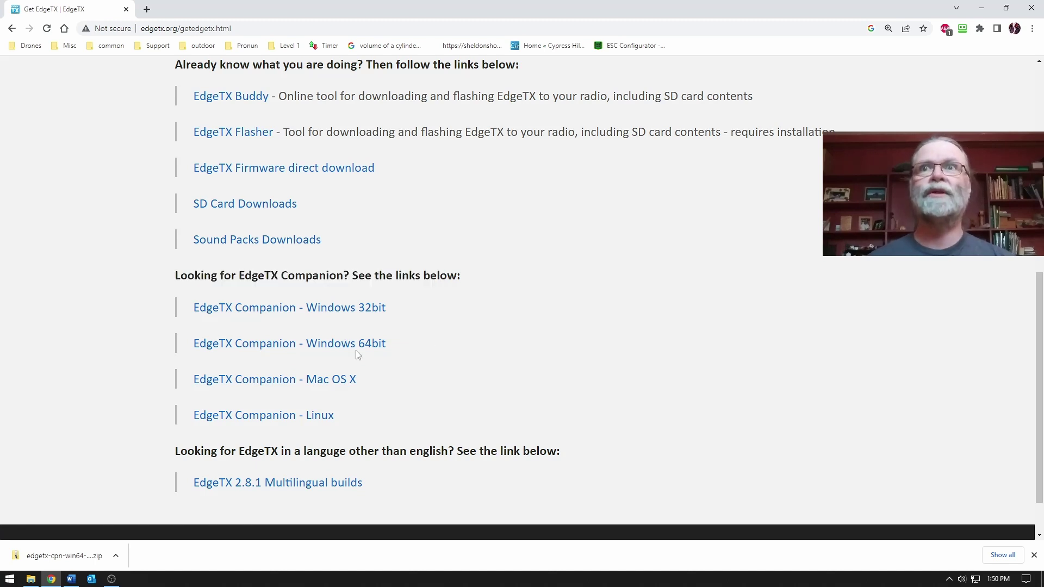
click(244, 345)
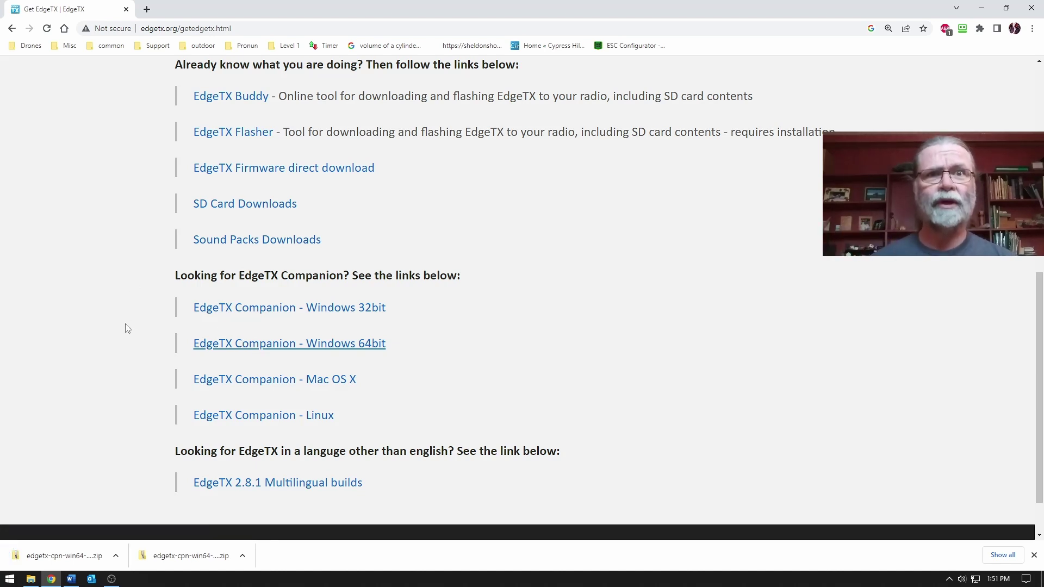
- Extract edgetx-cpn-win64-v2.8.1.zip with 7-Zip into its own folder and open that folder
click(116, 557)
click(180, 519)
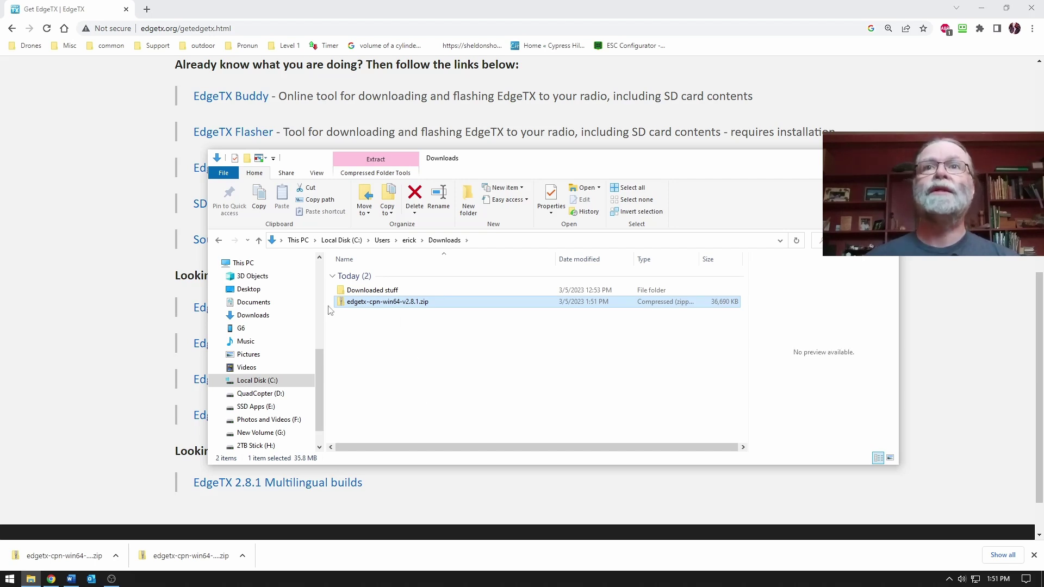
right_click(418, 309)
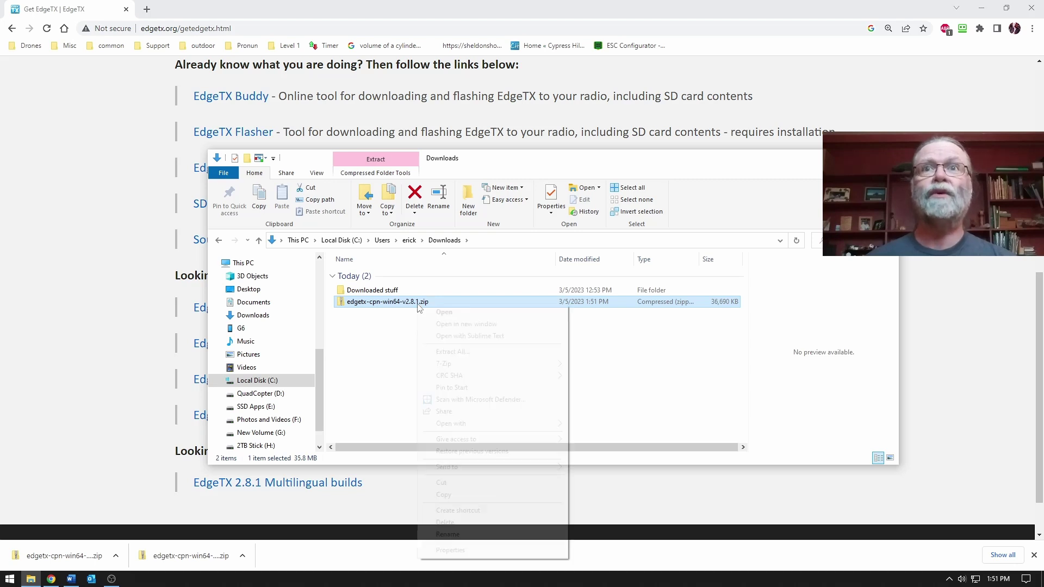
mouse_move(488, 369)
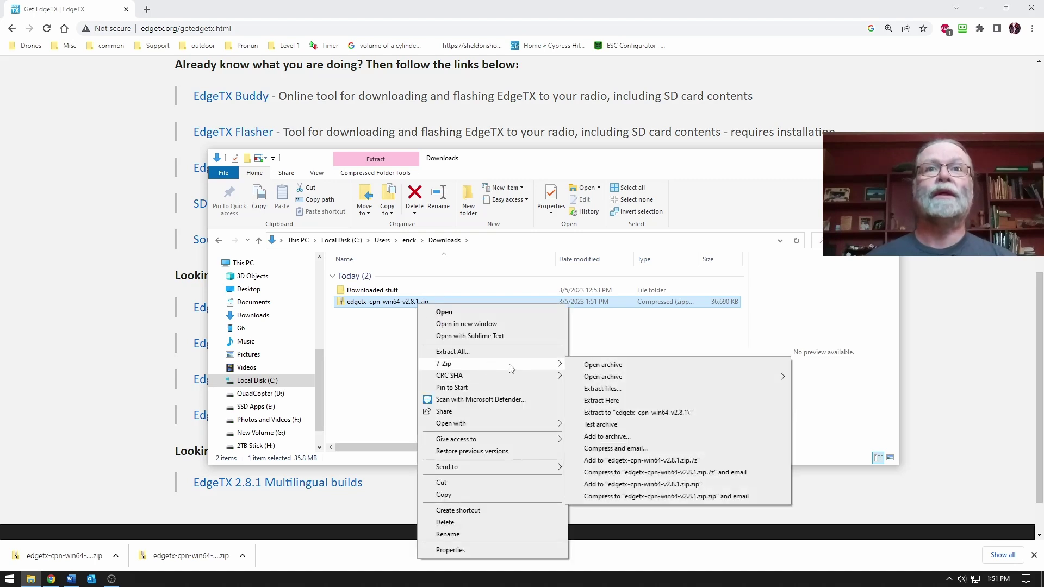
click(662, 413)
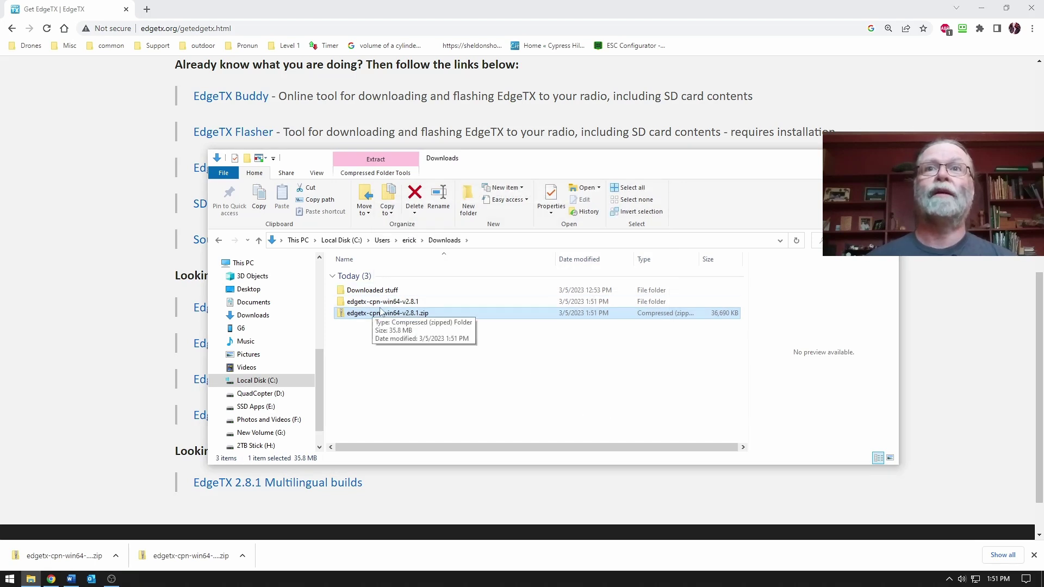
double_click(381, 302)
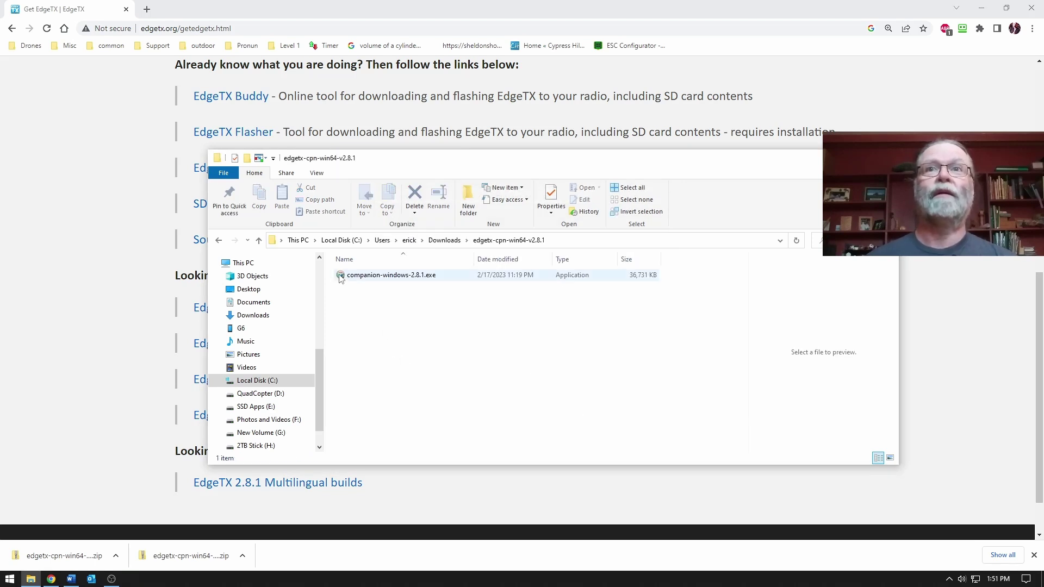
- Install EdgeTX Companion 2.8 for the current user with default components and folder, launching it afterwards
drag(339, 278, 453, 449)
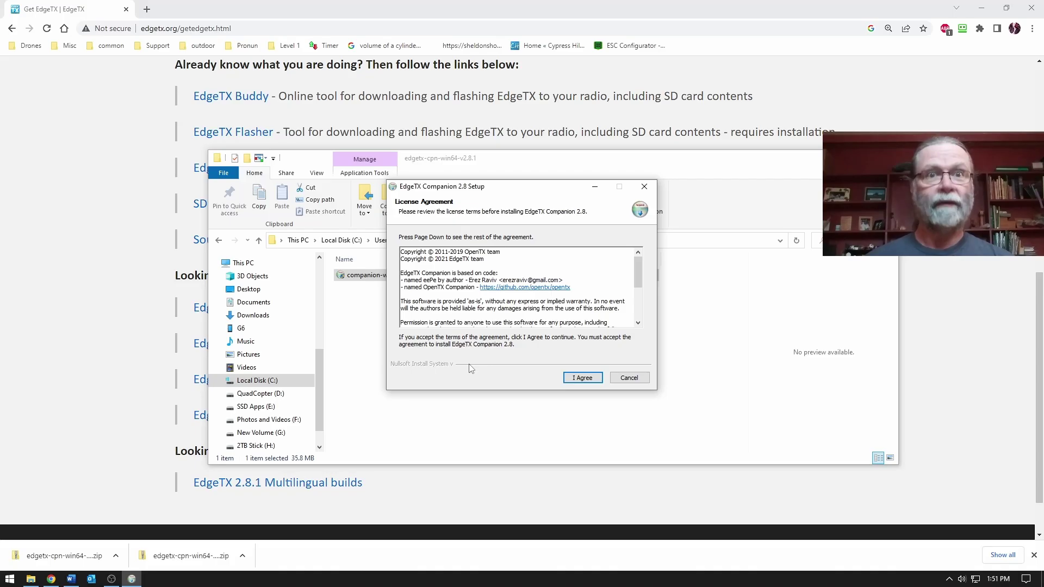
click(582, 377)
click(598, 381)
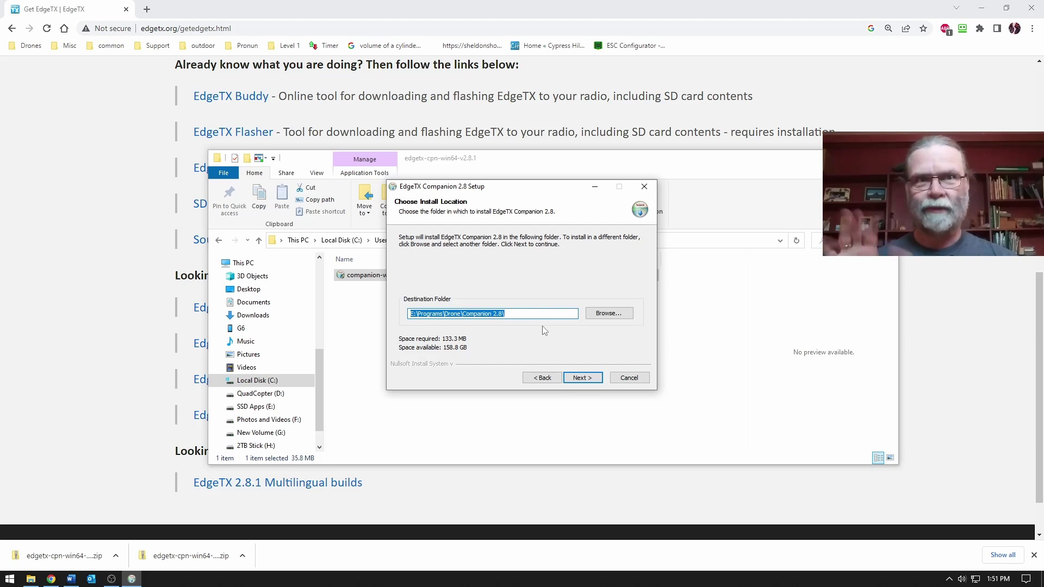
click(580, 378)
click(581, 378)
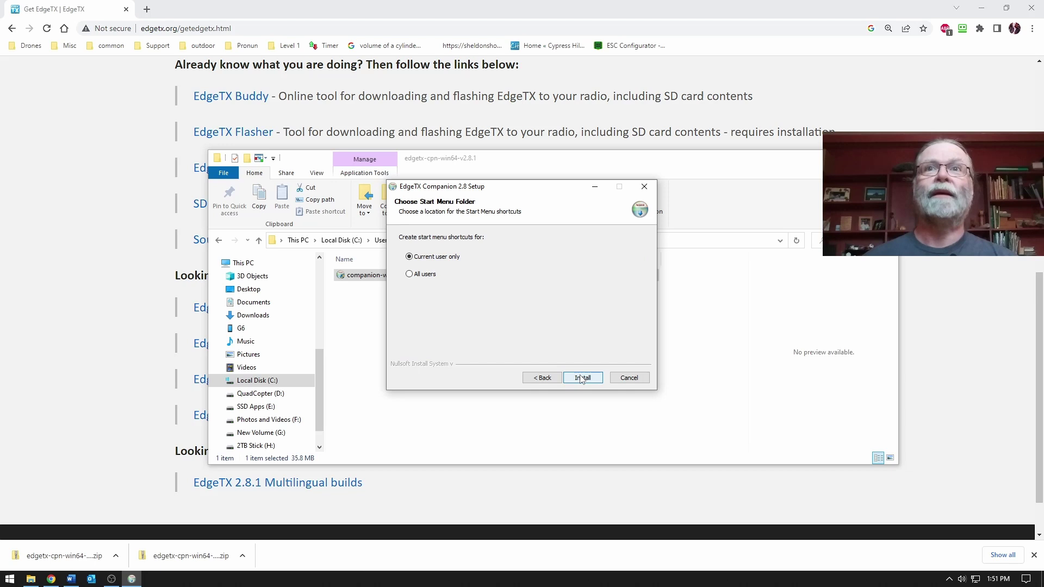
click(580, 378)
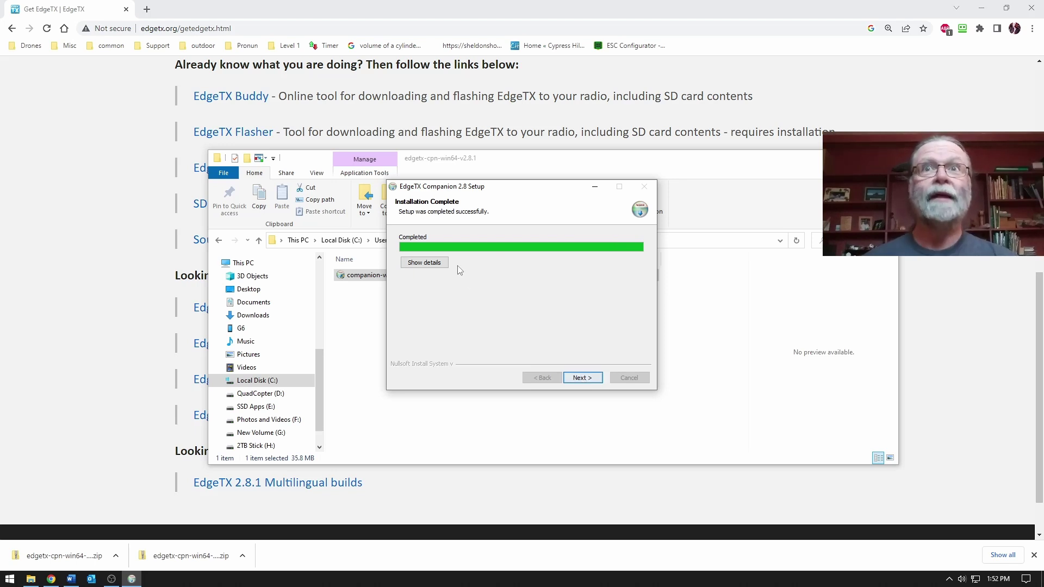
click(582, 377)
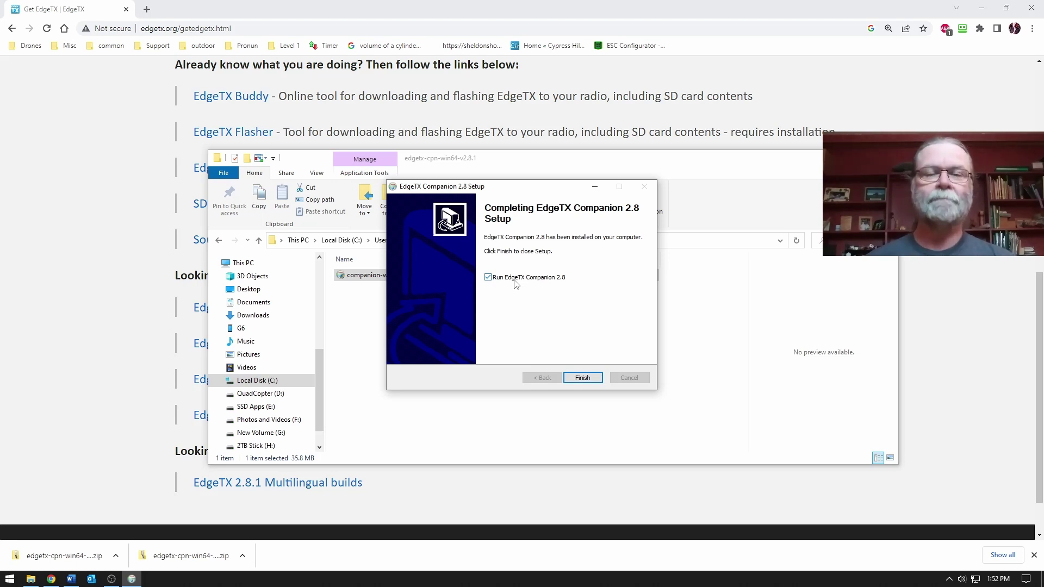
click(582, 380)
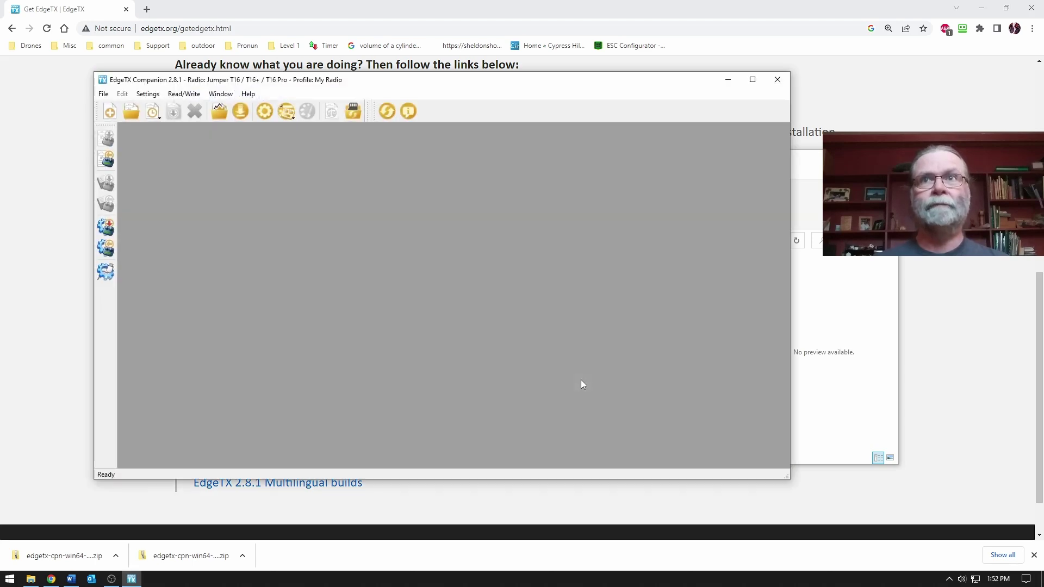
- Drag the empty EdgeTX Companion window further right on the desktop
drag(435, 81, 543, 94)
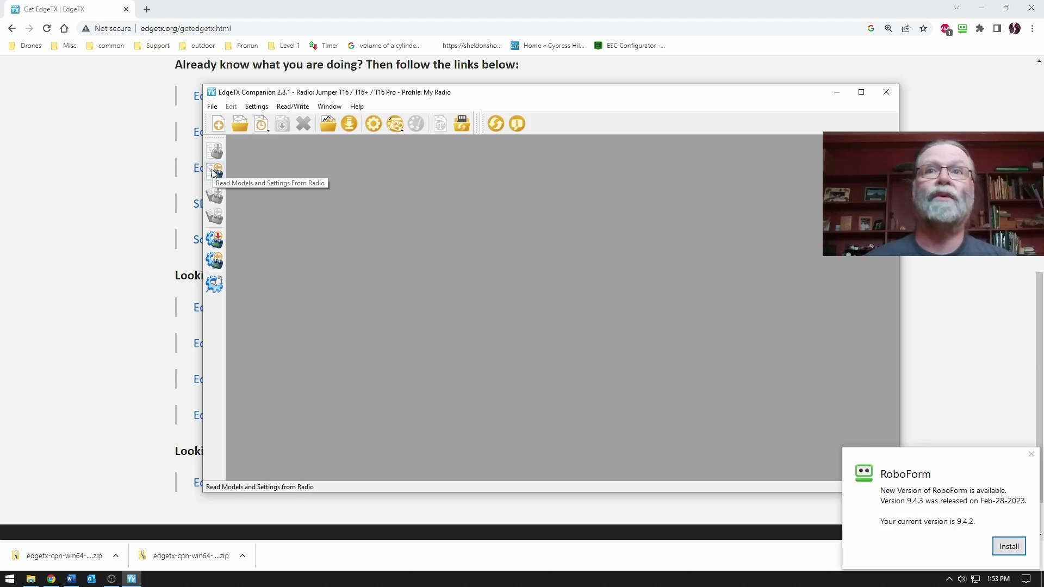
- Dismiss the RoboForm popup and read the radio's 14 models and settings into document1.etx
click(1030, 453)
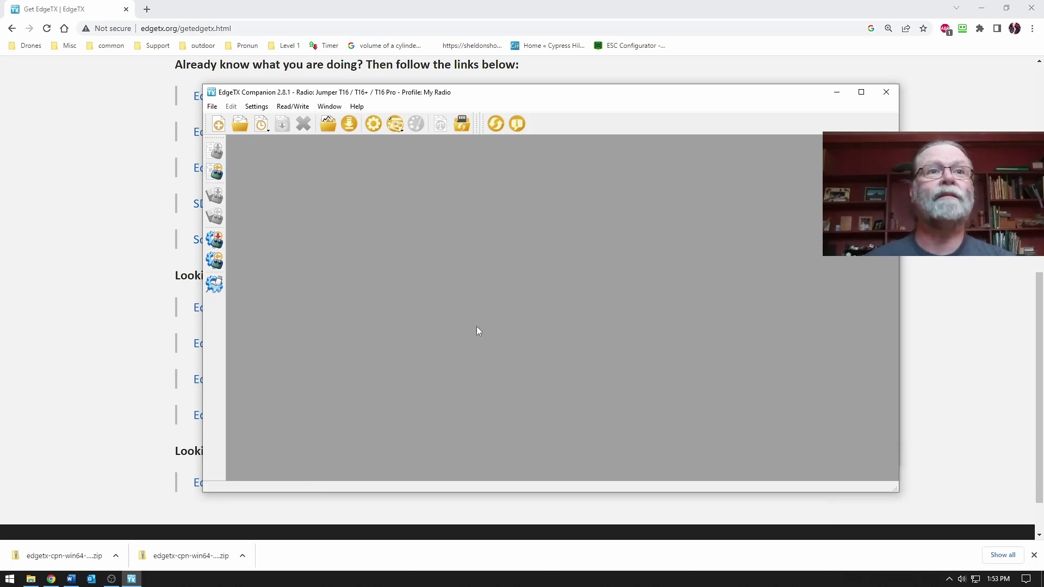
click(217, 173)
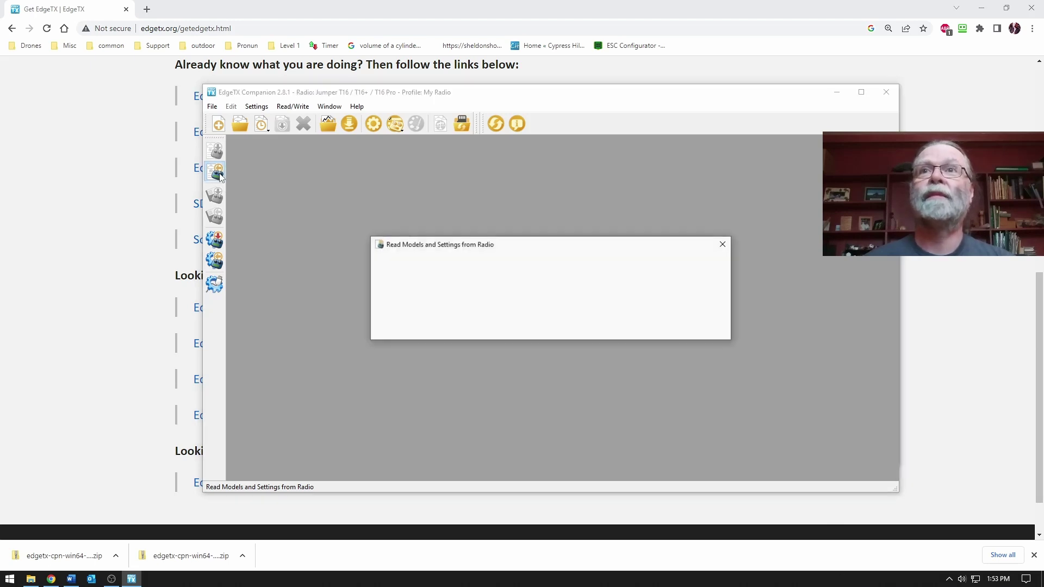
drag(307, 152, 323, 148)
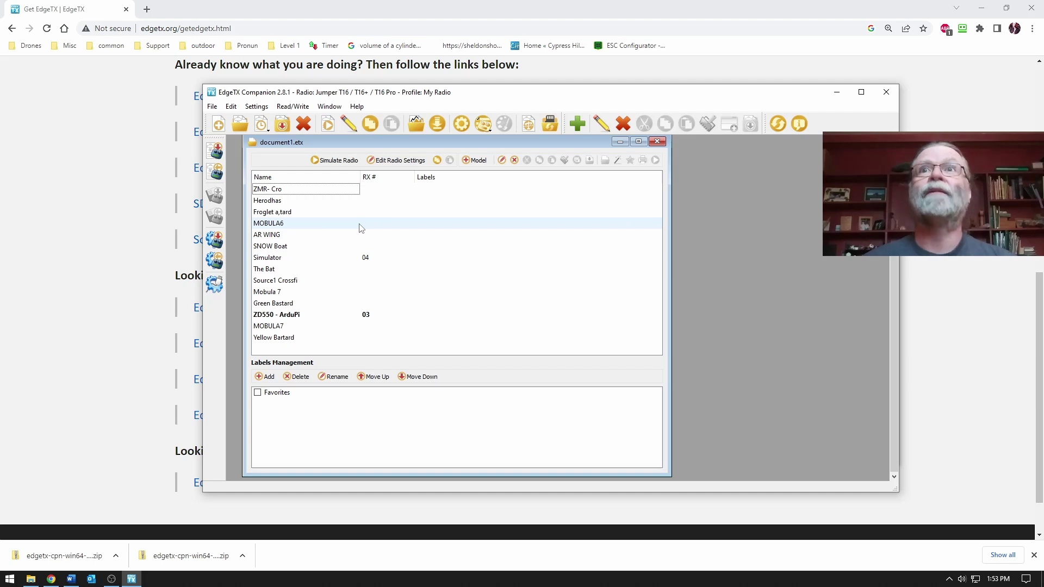
- Save the models and settings as 'March 2023 2-71 settings backup.etx', replacing the existing file
click(283, 129)
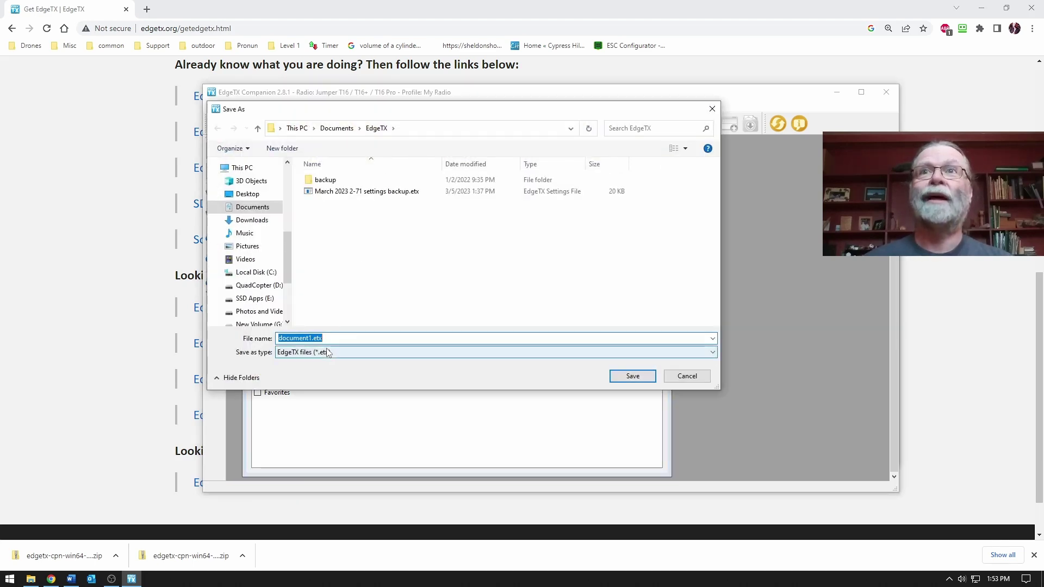
click(322, 193)
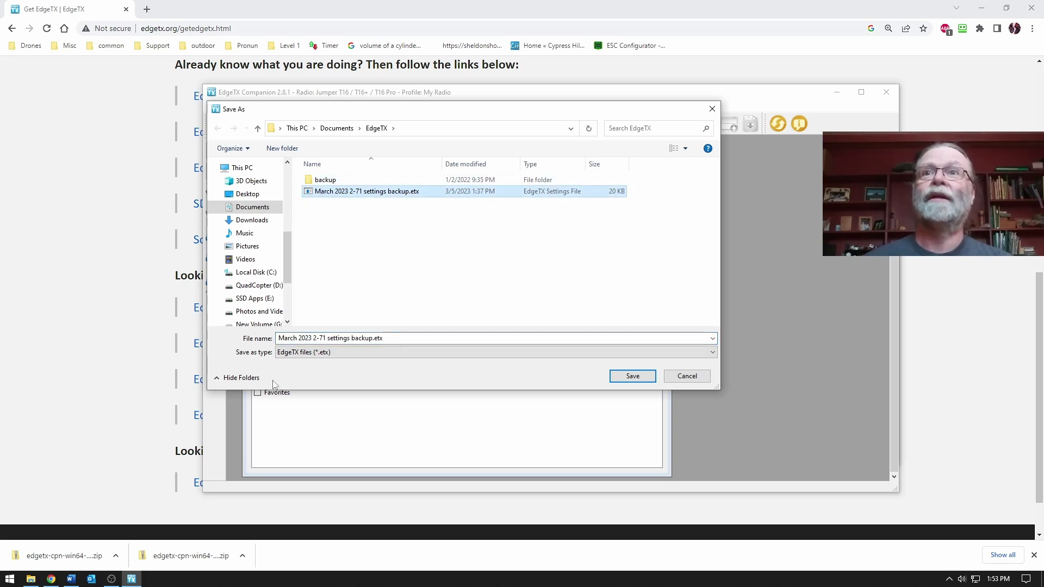
click(281, 338)
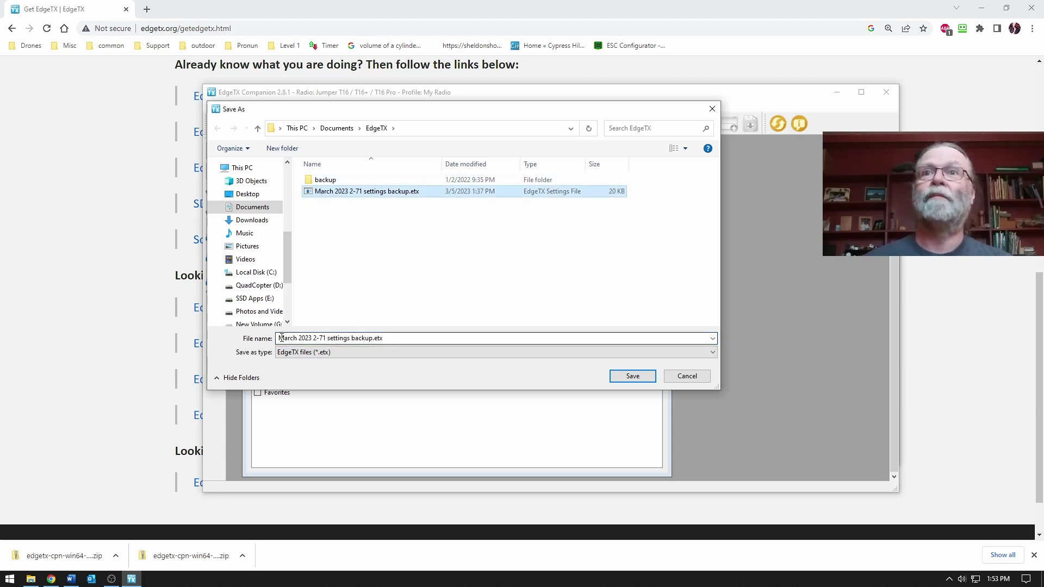
triple_click(317, 340)
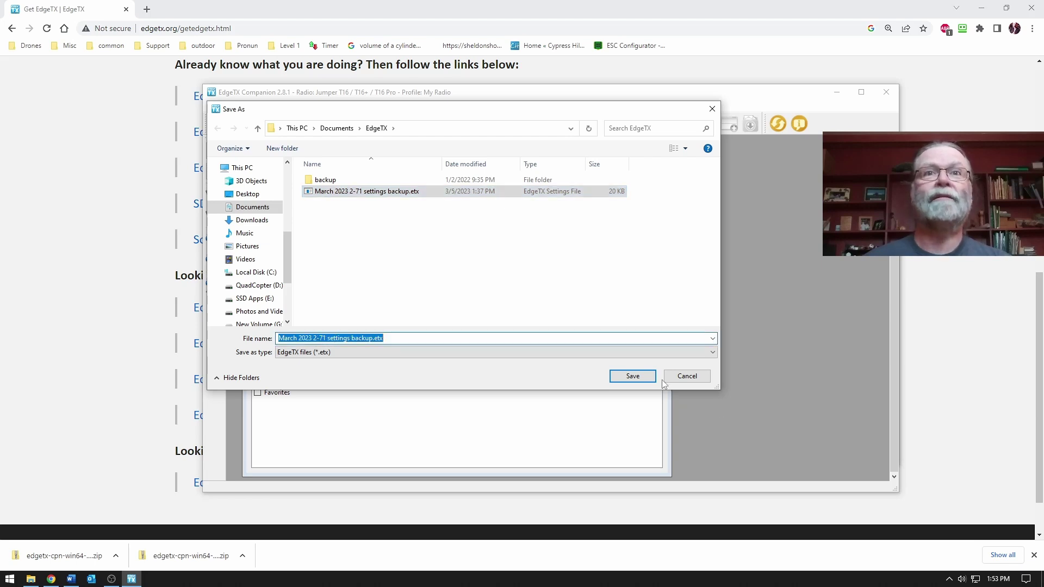
click(629, 378)
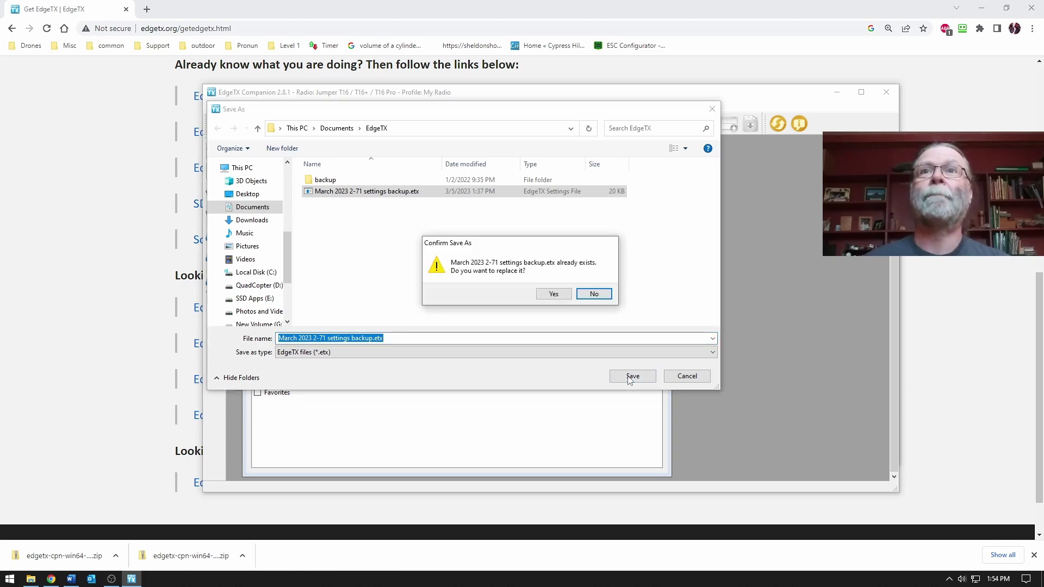
click(548, 297)
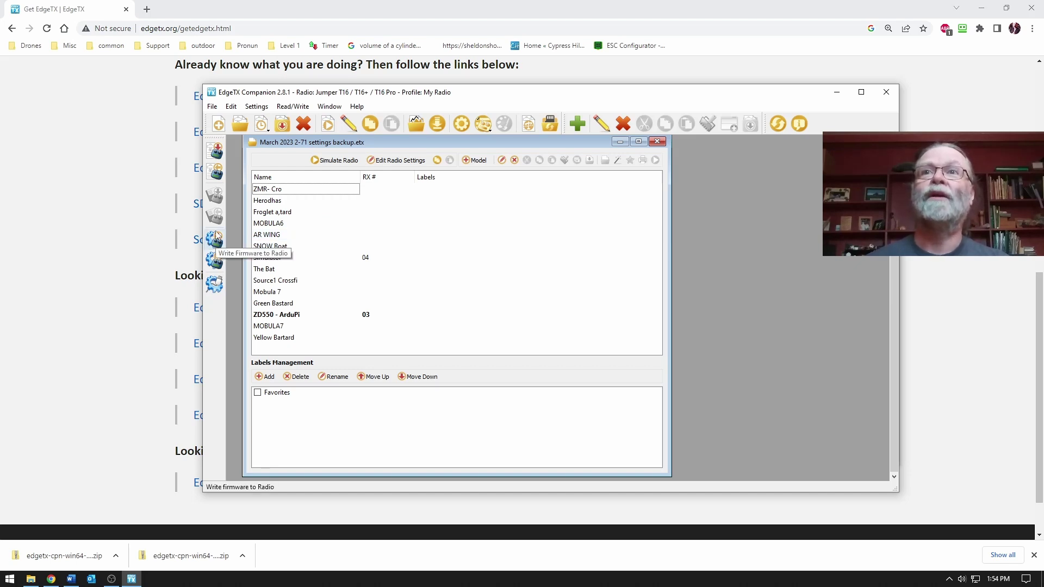
- Read the radio firmware into 'March 2023 2-71 firmware backup.bin', overwriting the older copy
click(216, 266)
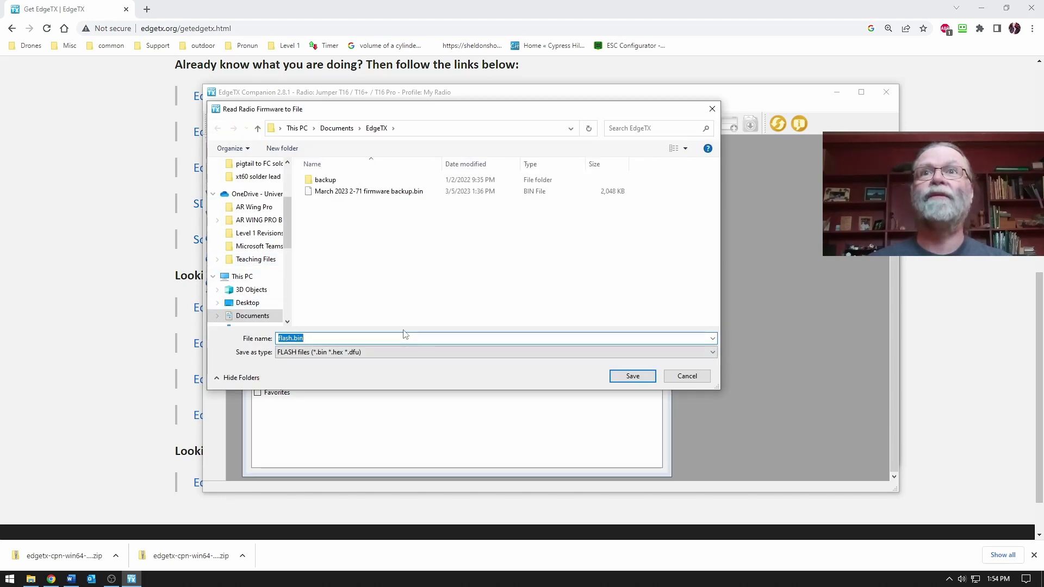
click(341, 191)
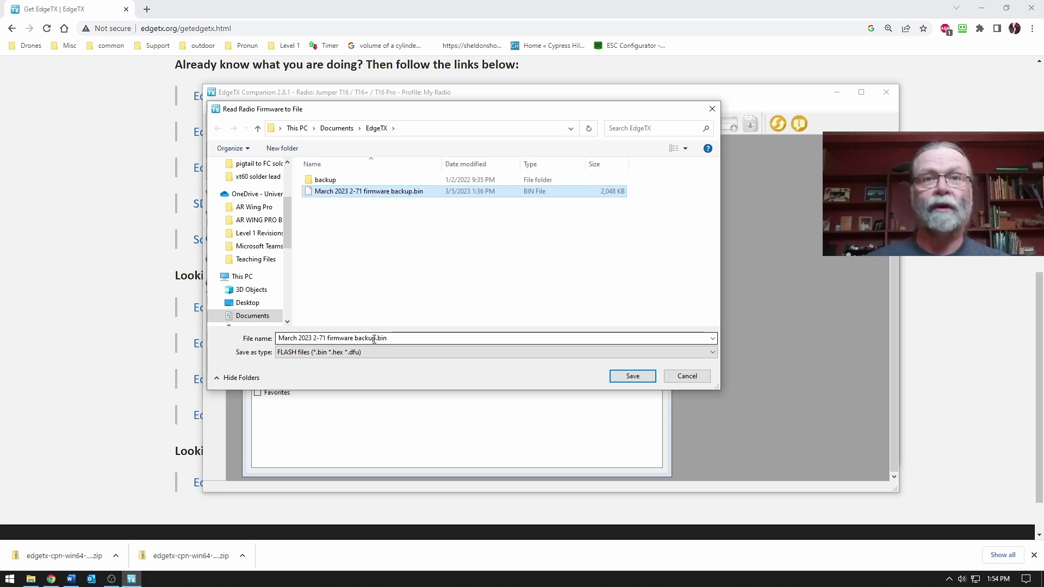
click(632, 375)
click(554, 293)
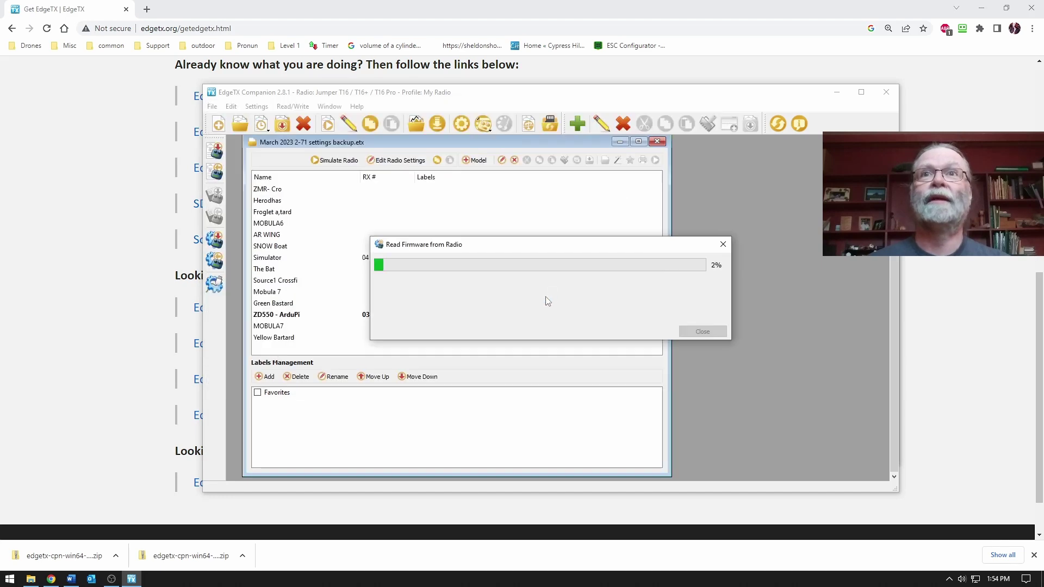